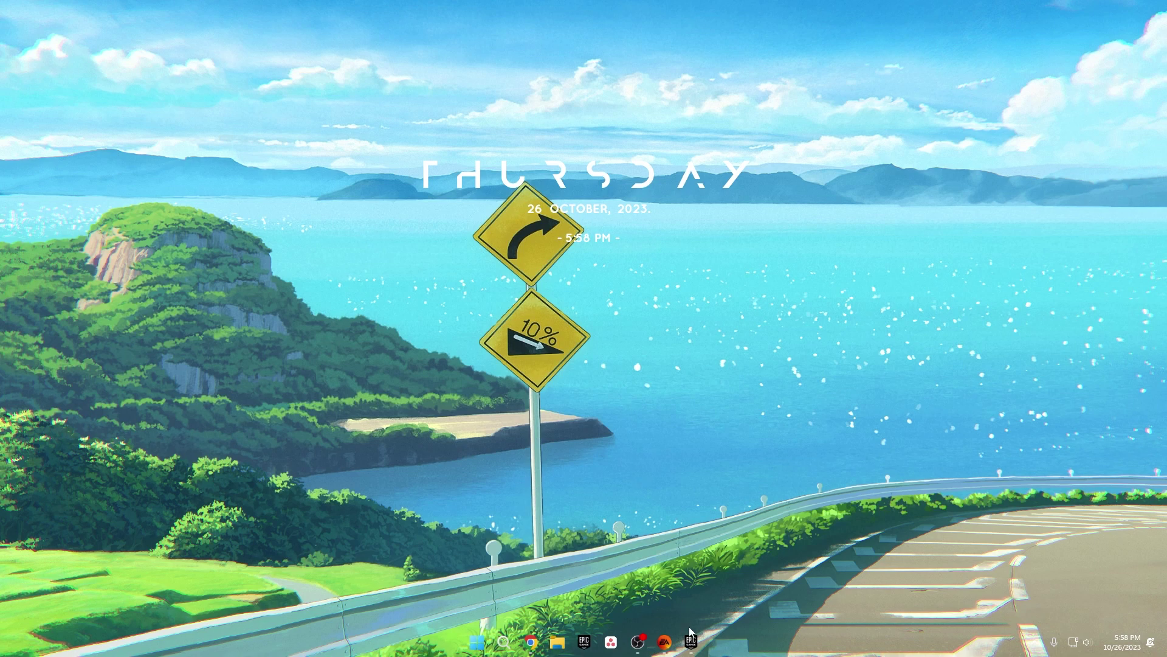
# Open the Epic Games Launcher and bring up the installation options for Fortnite from the game library
pyautogui.click(691, 640)
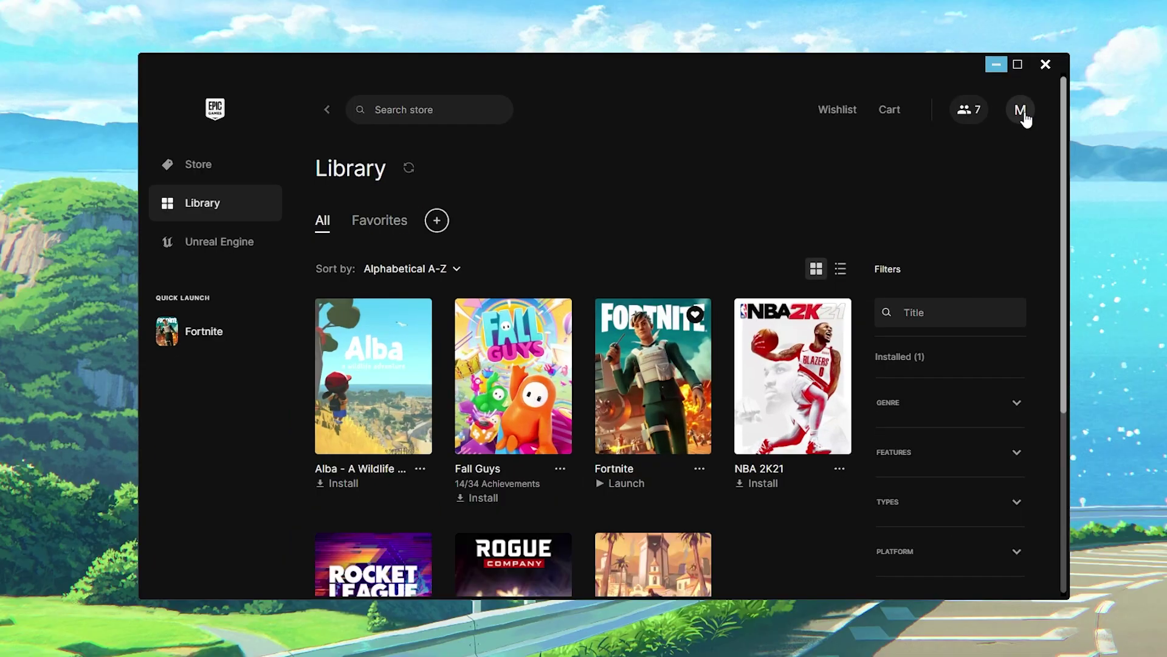
pyautogui.click(1021, 111)
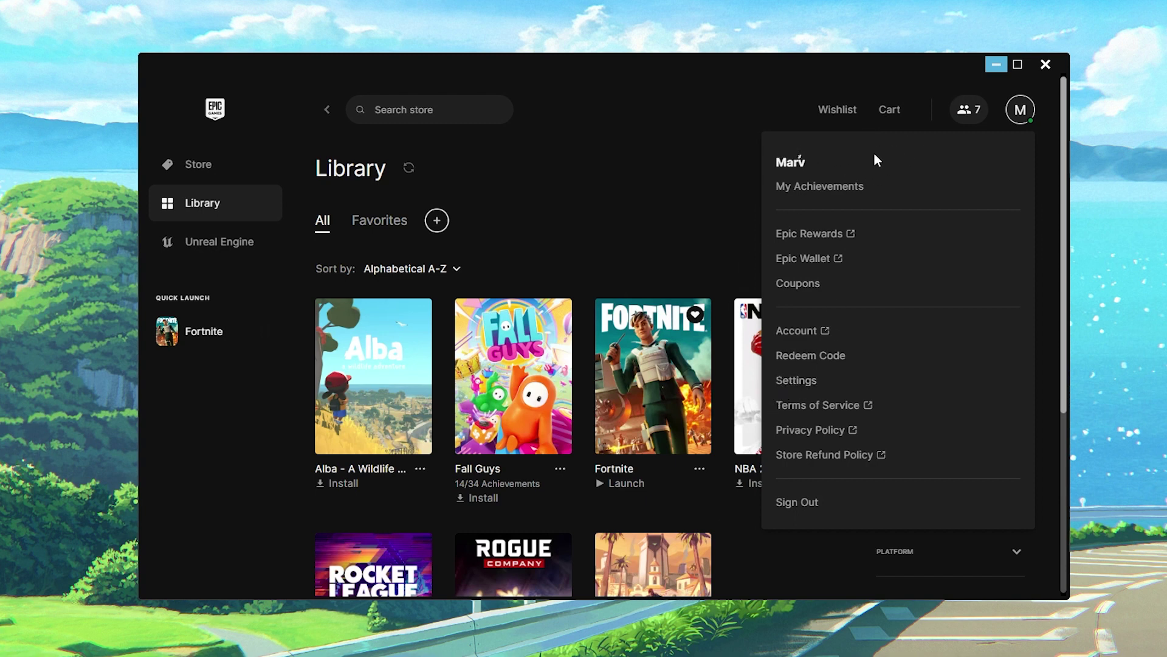
pyautogui.click(1014, 120)
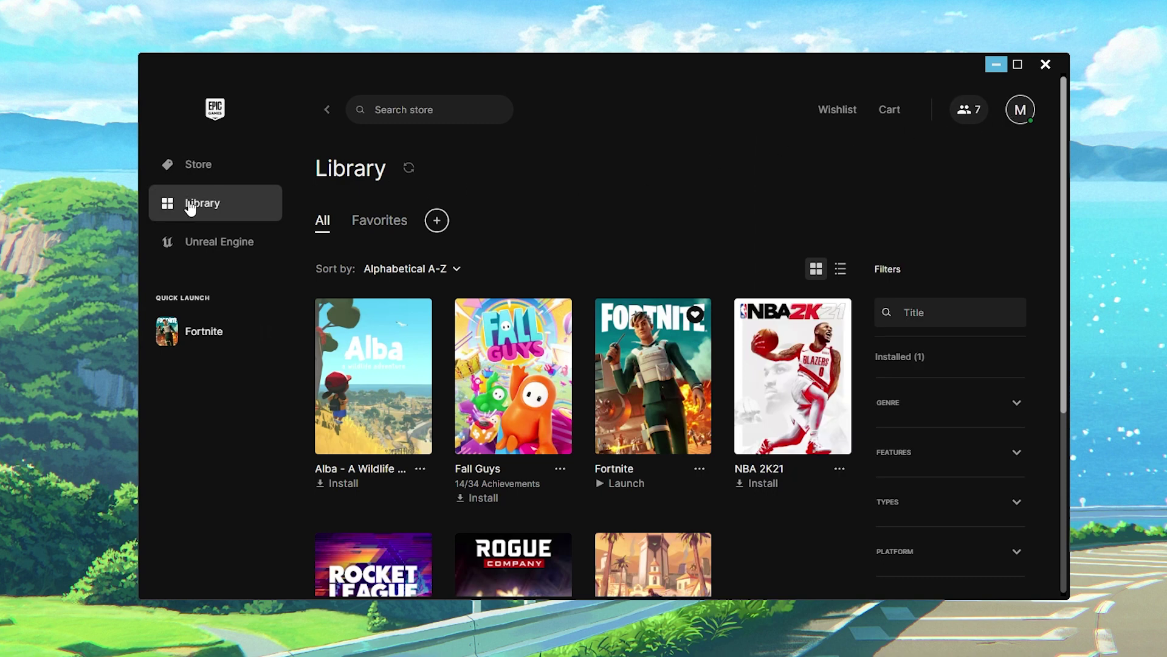
pyautogui.click(699, 469)
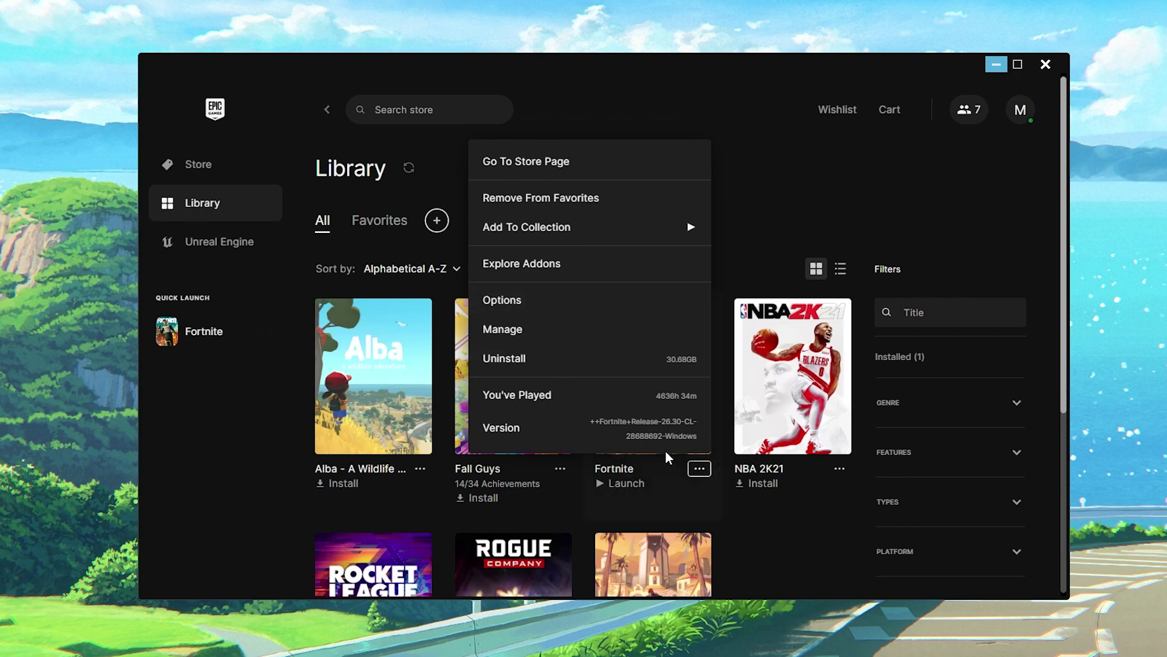
pyautogui.click(519, 302)
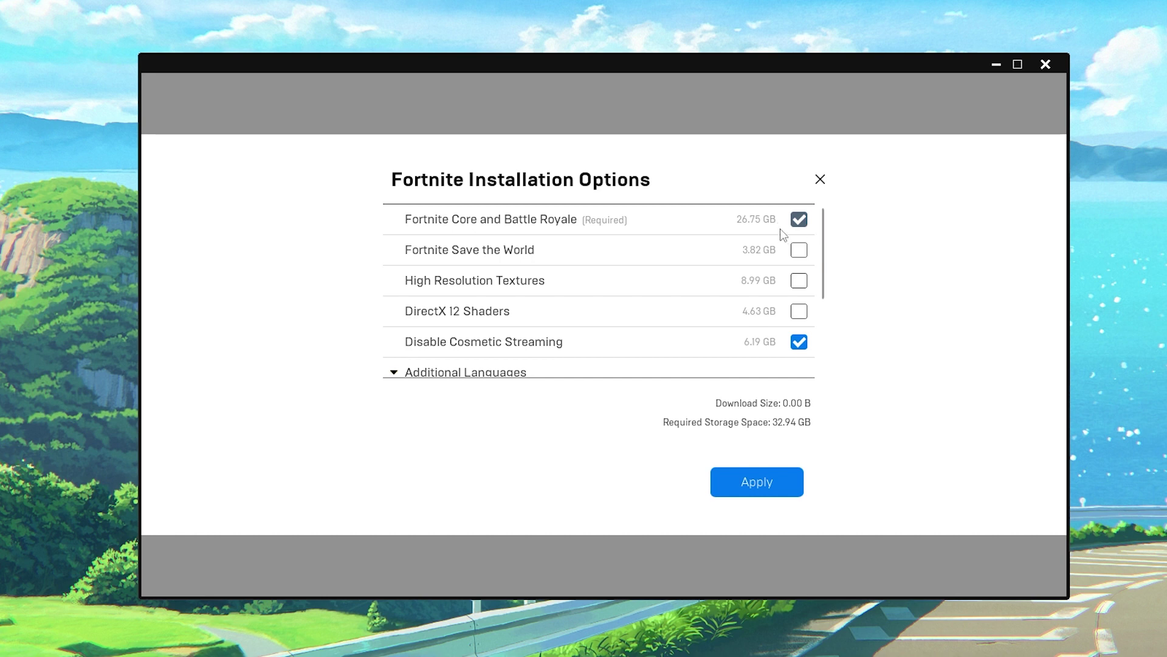
# Try selecting Fortnite Save the World and High Resolution Textures in the installation options, clear both again, and read their descriptions
pyautogui.click(794, 258)
pyautogui.click(794, 260)
pyautogui.click(802, 283)
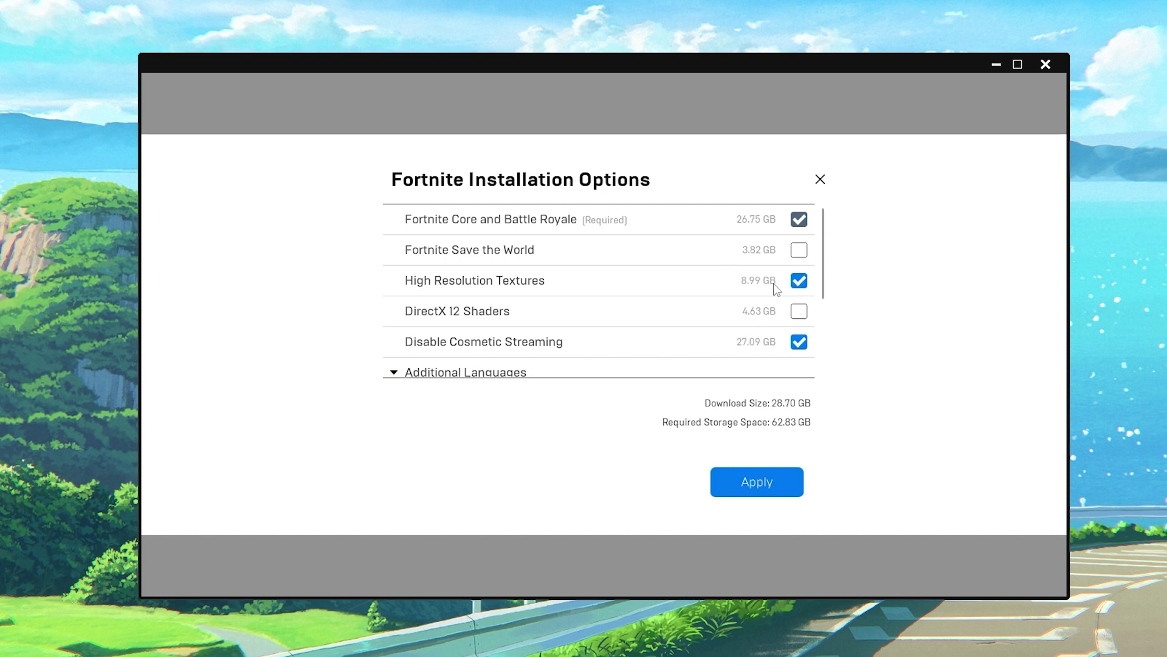
pyautogui.click(800, 282)
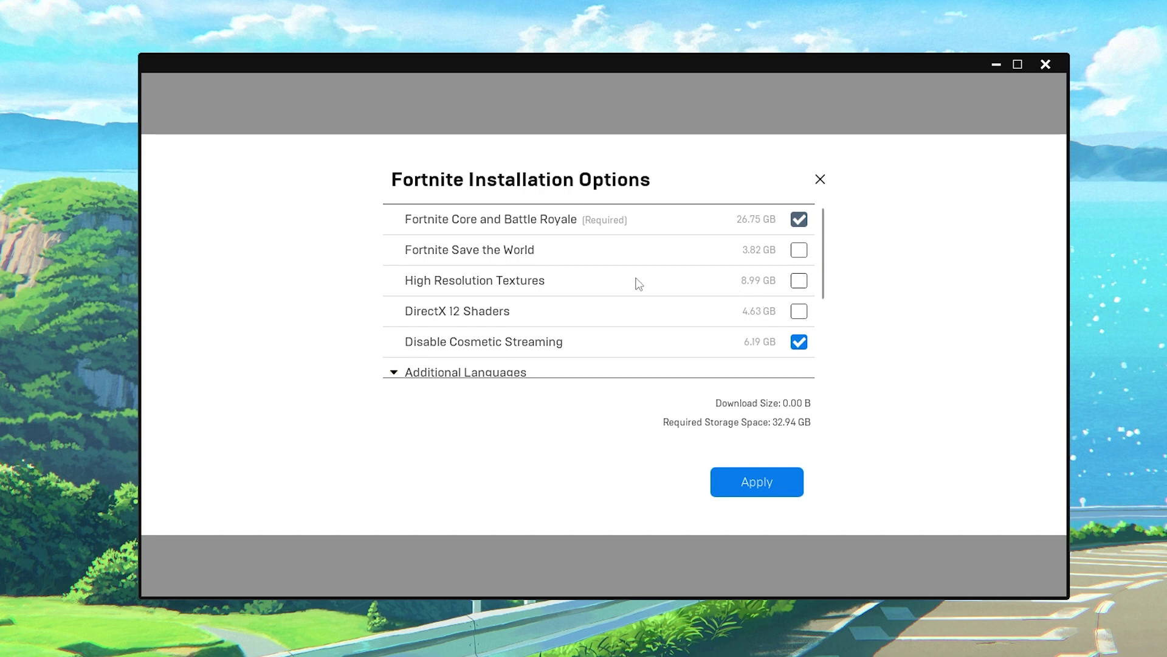
pyautogui.moveTo(413, 280)
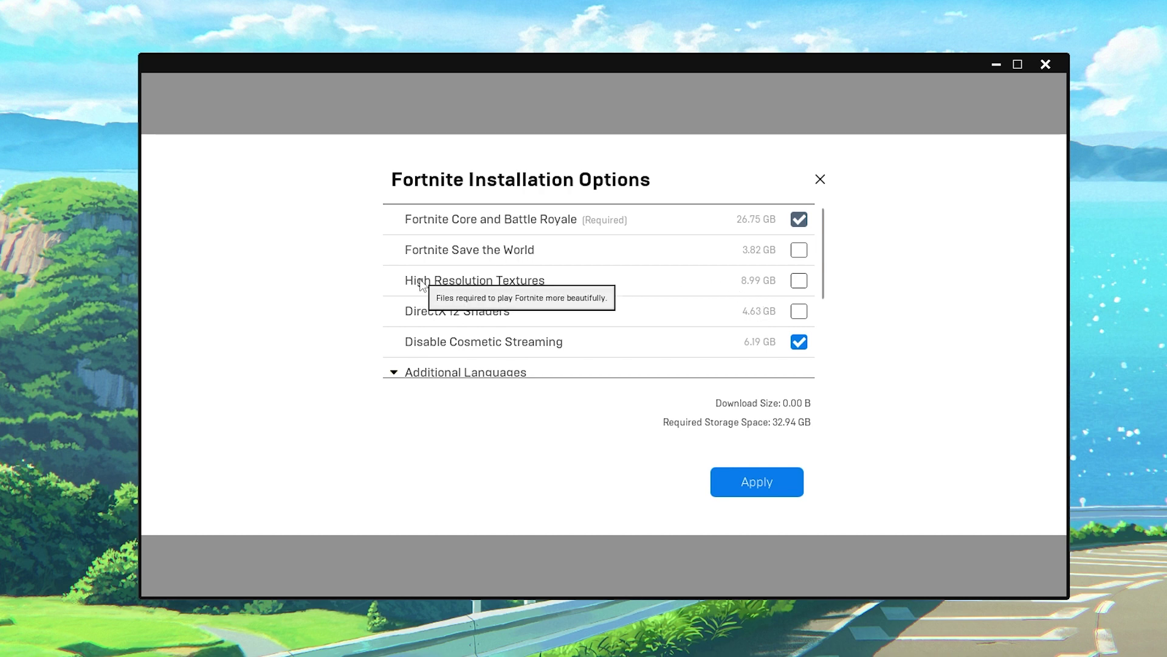
pyautogui.moveTo(464, 256)
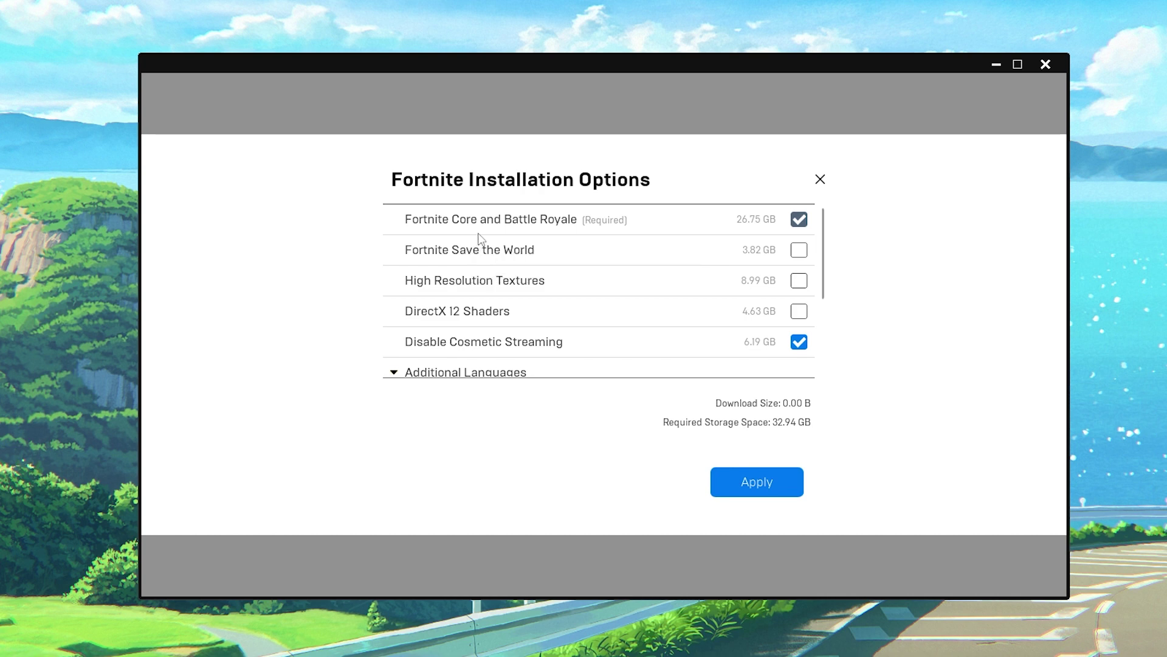
# Read the DirectX 12 Shaders description, then try selecting that component and leave it cleared
pyautogui.moveTo(497, 234)
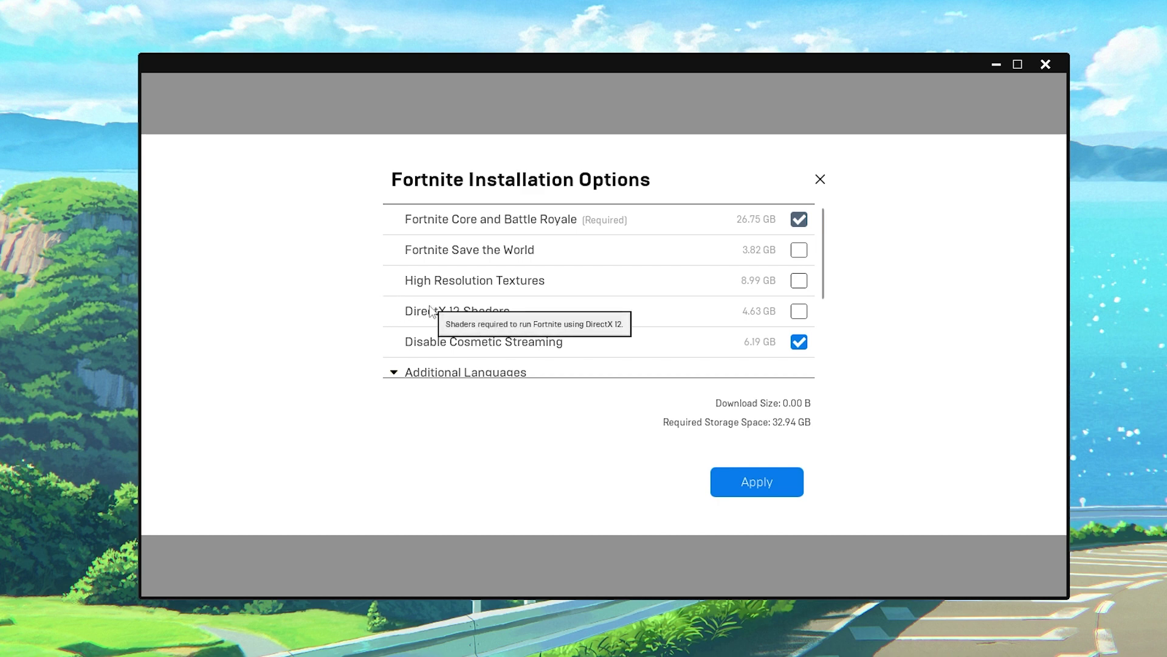
pyautogui.click(797, 313)
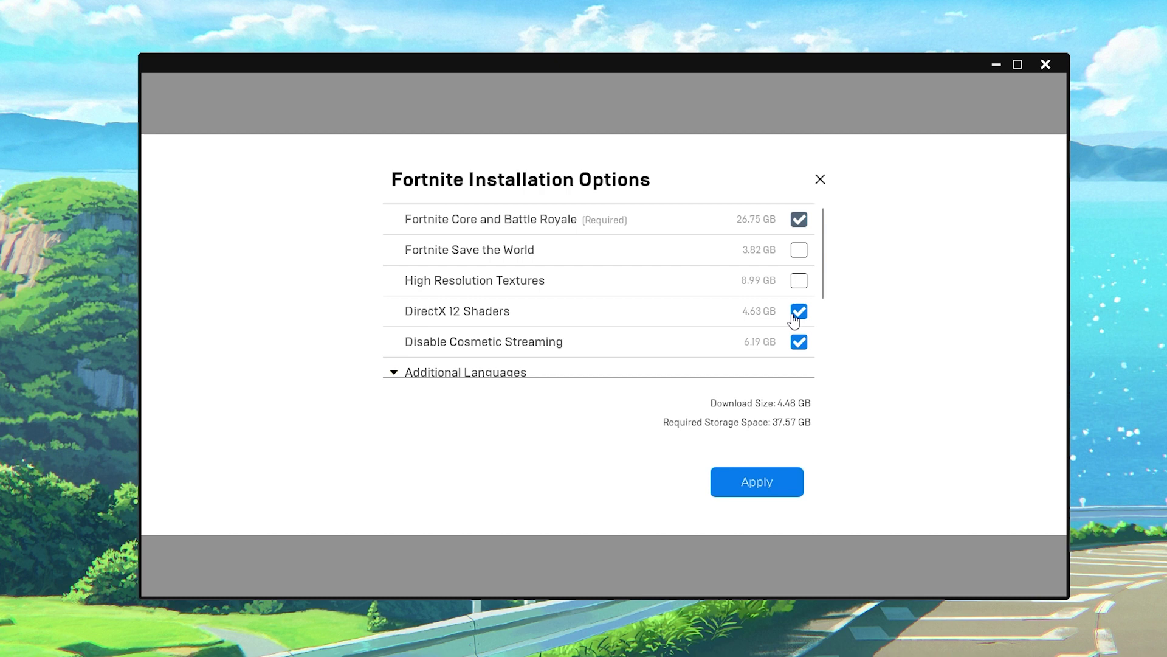
pyautogui.click(795, 318)
pyautogui.click(795, 316)
pyautogui.click(799, 312)
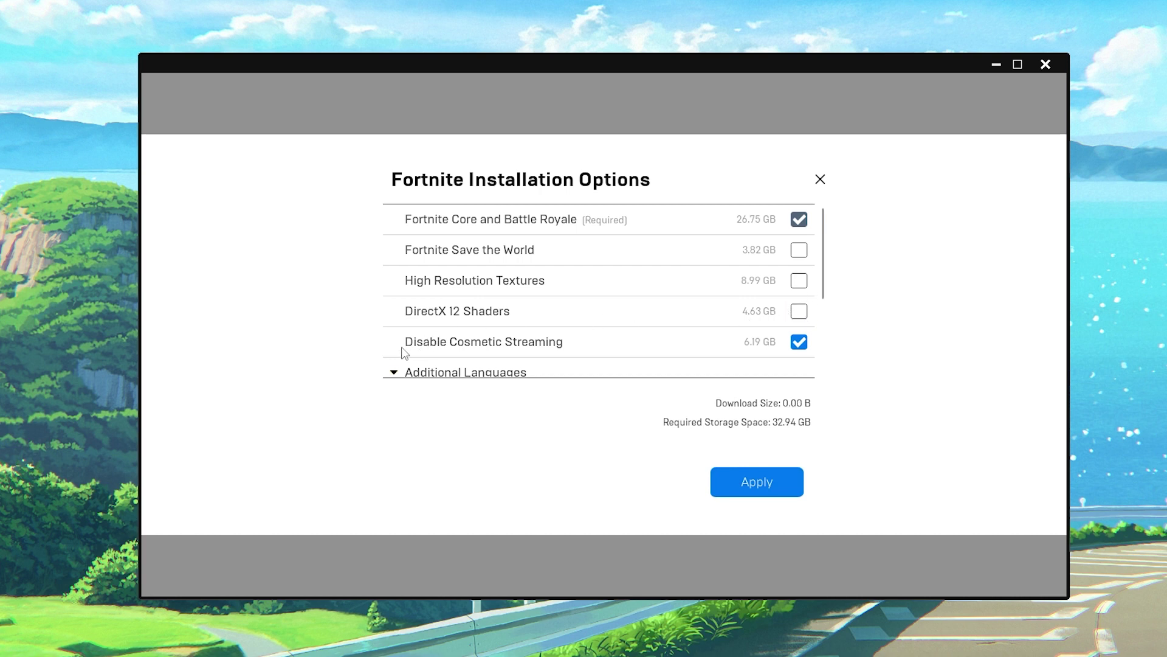
# Review the remaining components and apply the Fortnite installation options with only the required core and Disable Cosmetic Streaming selected
pyautogui.moveTo(439, 348)
pyautogui.scroll(-1, 754, 288)
pyautogui.scroll(1, 727, 307)
pyautogui.click(769, 487)
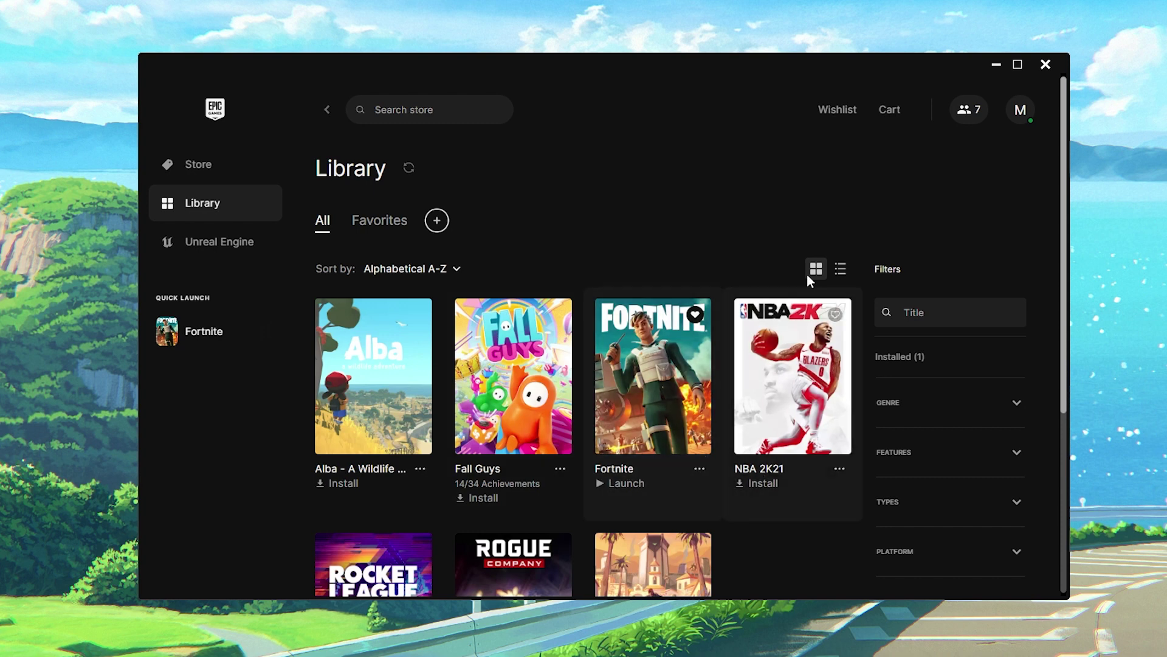
# Open the launcher settings and expand the Fortnite entry under Manage Games to reach its additional command line arguments
pyautogui.click(1022, 112)
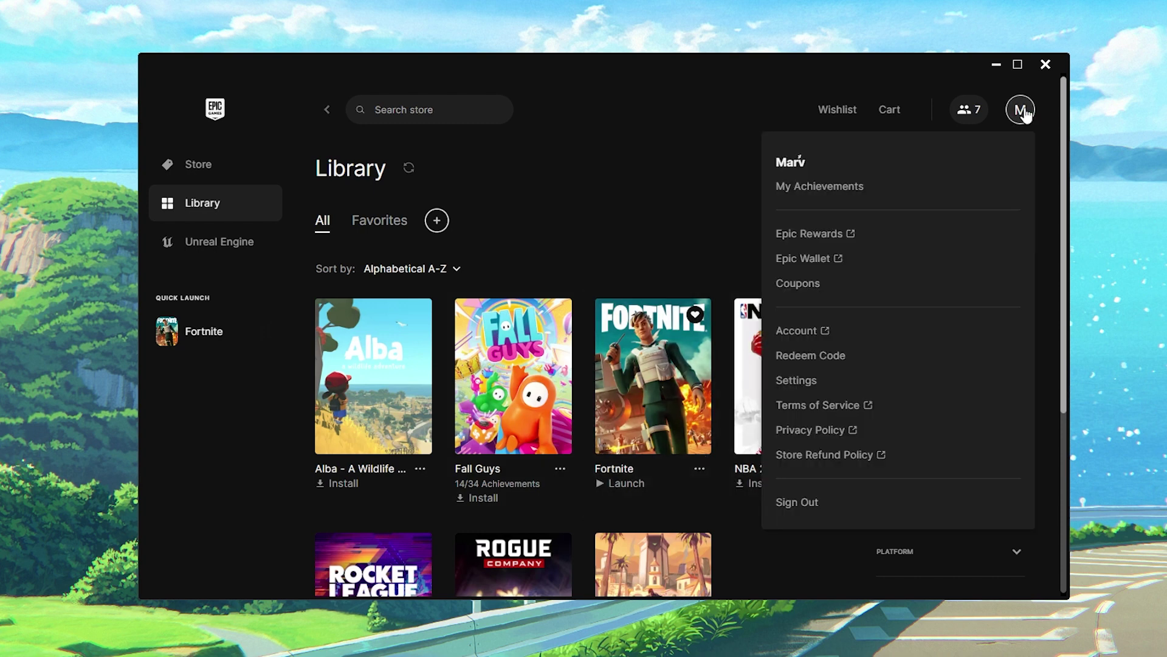
pyautogui.click(792, 382)
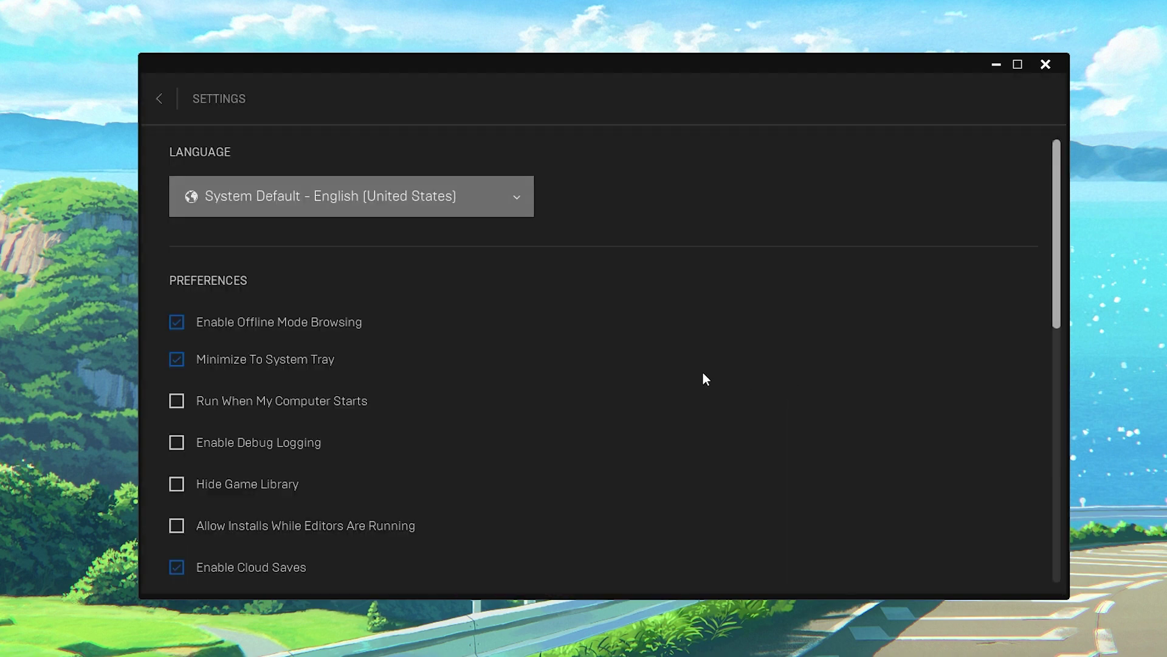
pyautogui.scroll(-3, 473, 389)
pyautogui.scroll(-10, 455, 408)
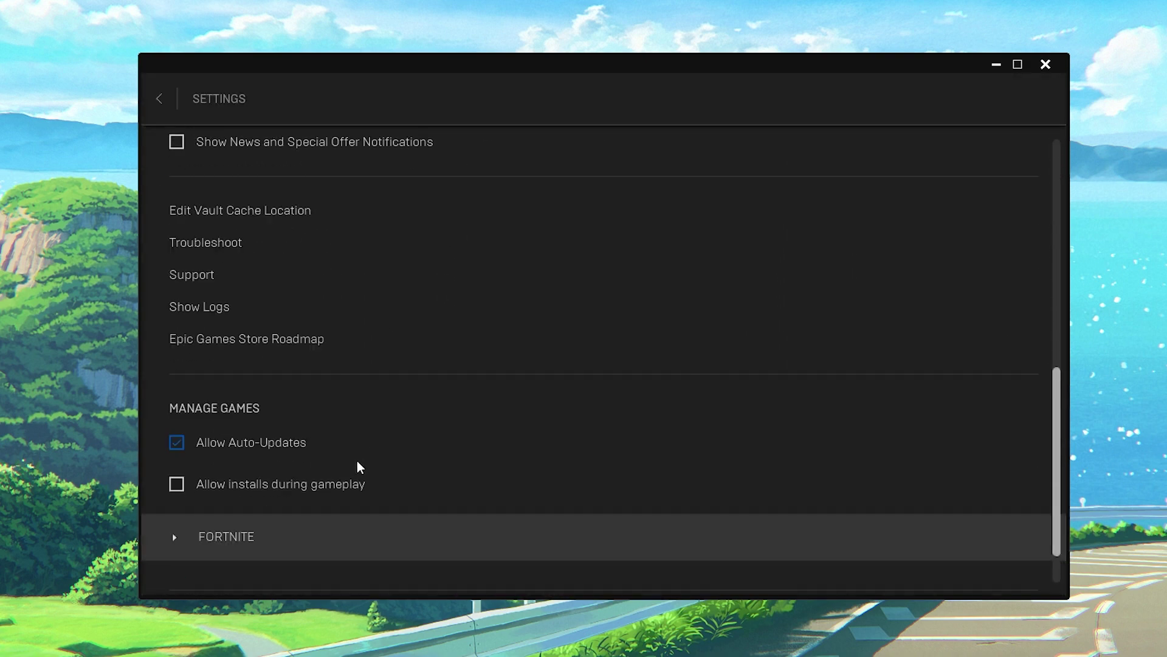
pyautogui.click(221, 462)
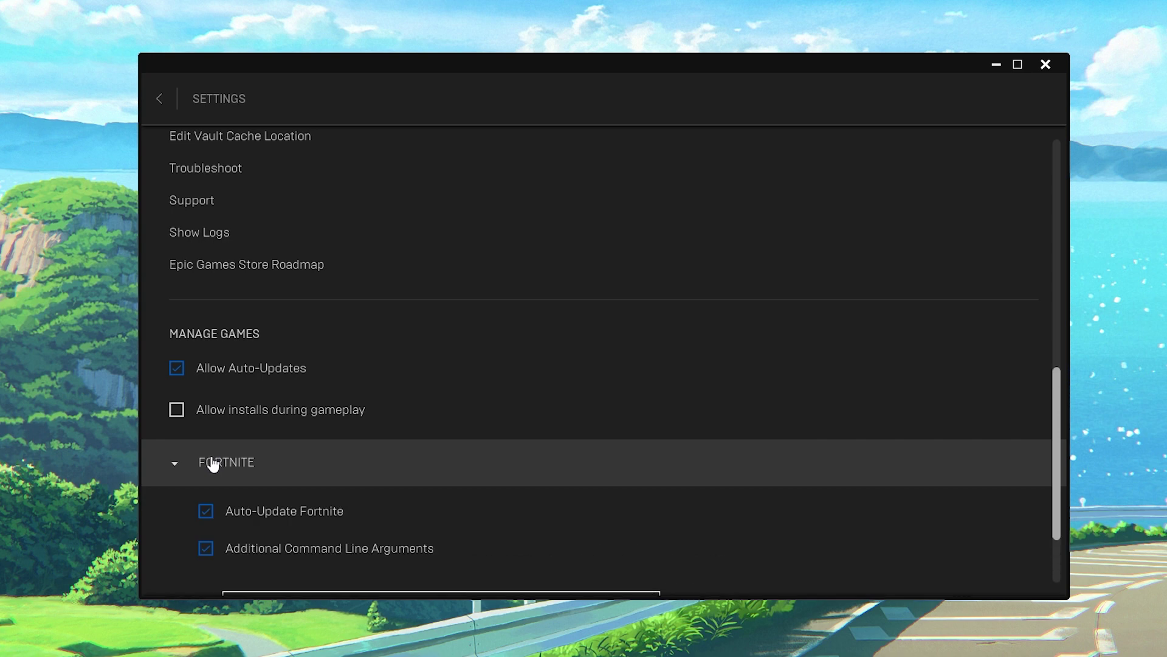
pyautogui.scroll(-2, 222, 468)
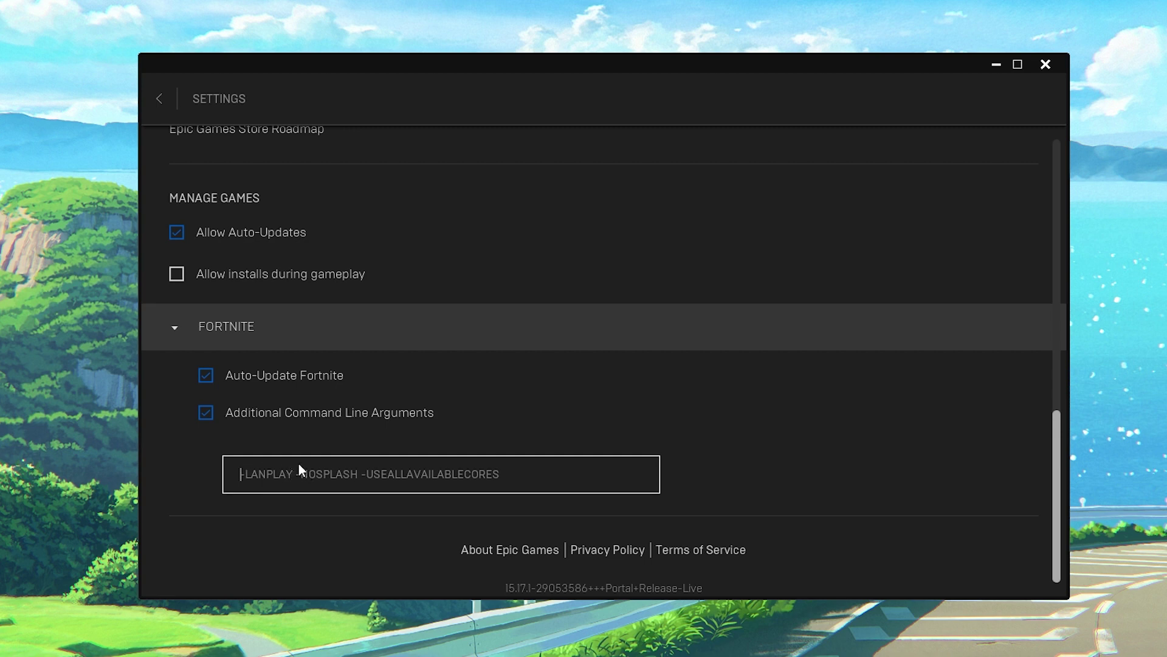
# Remove -NOSPLASH and the extra space from Fortnite's additional command line arguments so they read -LANPLAY -USEALLAVAILABLECORES
pyautogui.moveTo(293, 477); pyautogui.dragTo(360, 479)
pyautogui.click(351, 496)
pyautogui.scroll(2, 308, 483)
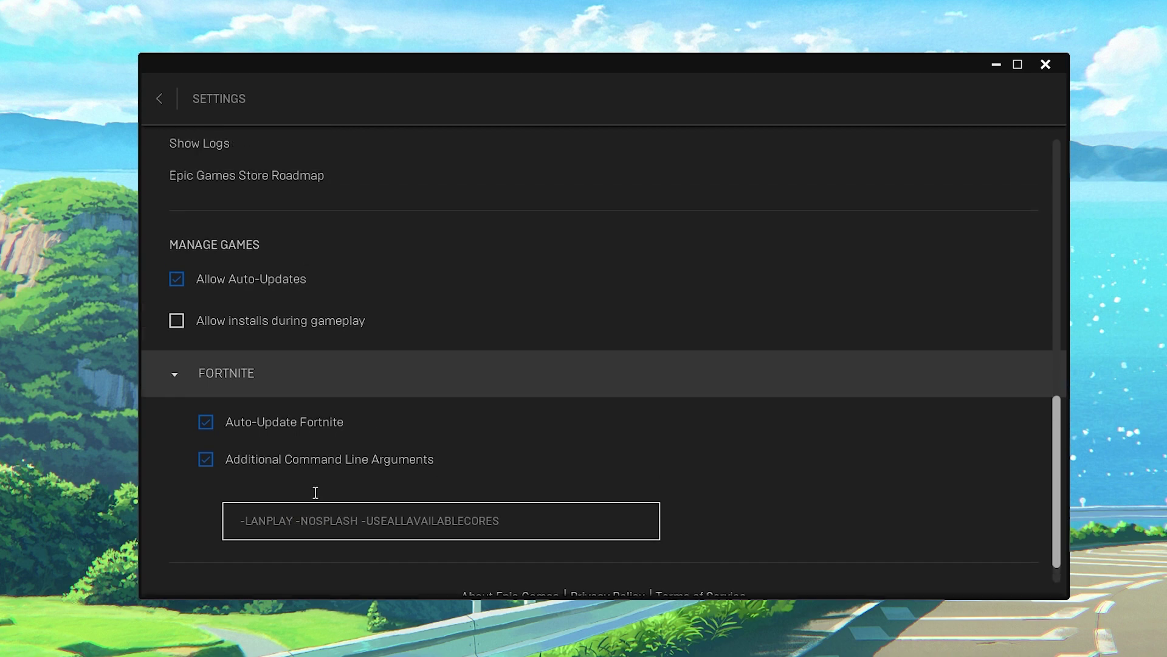
pyautogui.scroll(-1, 315, 490)
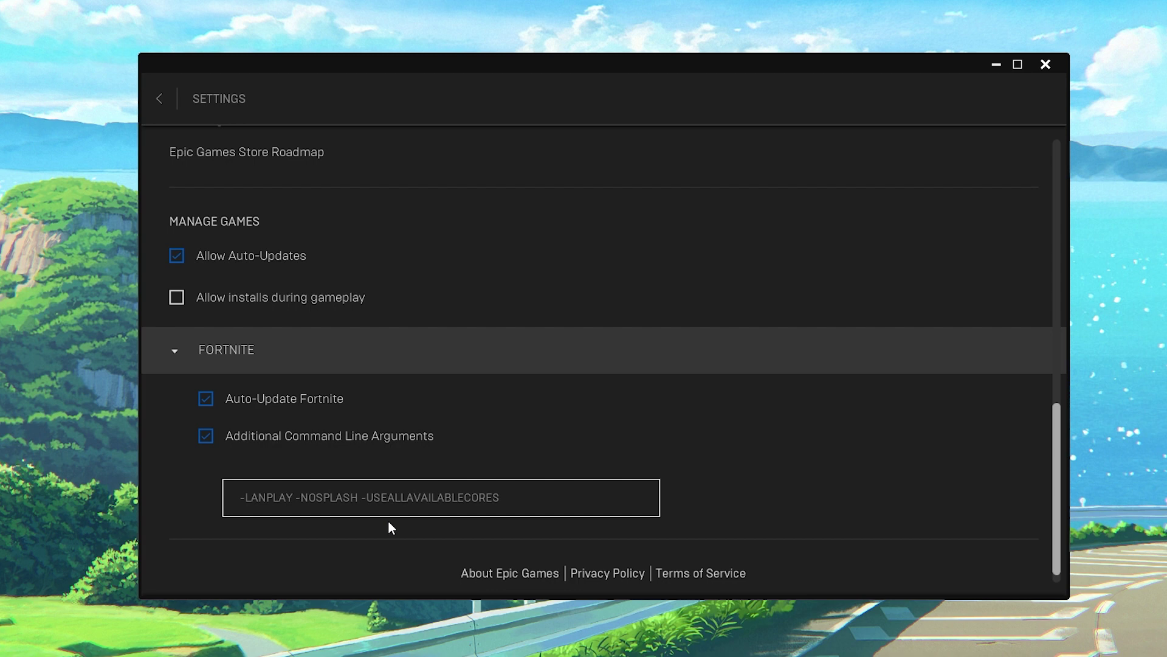
pyautogui.moveTo(359, 499); pyautogui.dragTo(297, 509)
pyautogui.press('BackSpace')
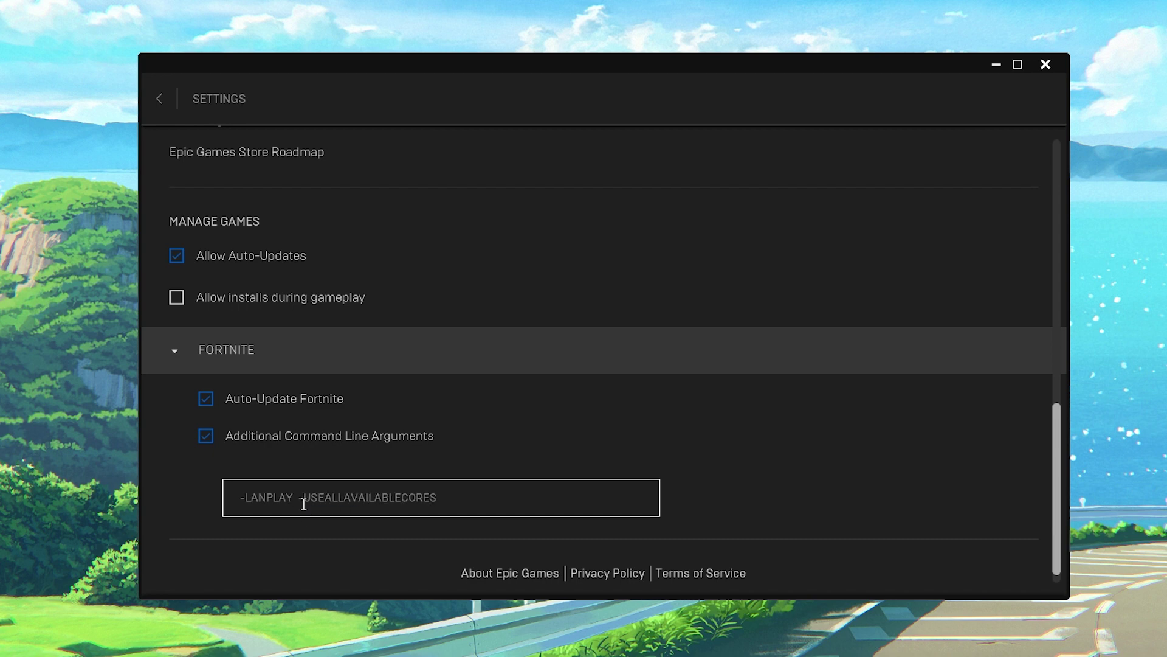
pyautogui.press('BackSpace')
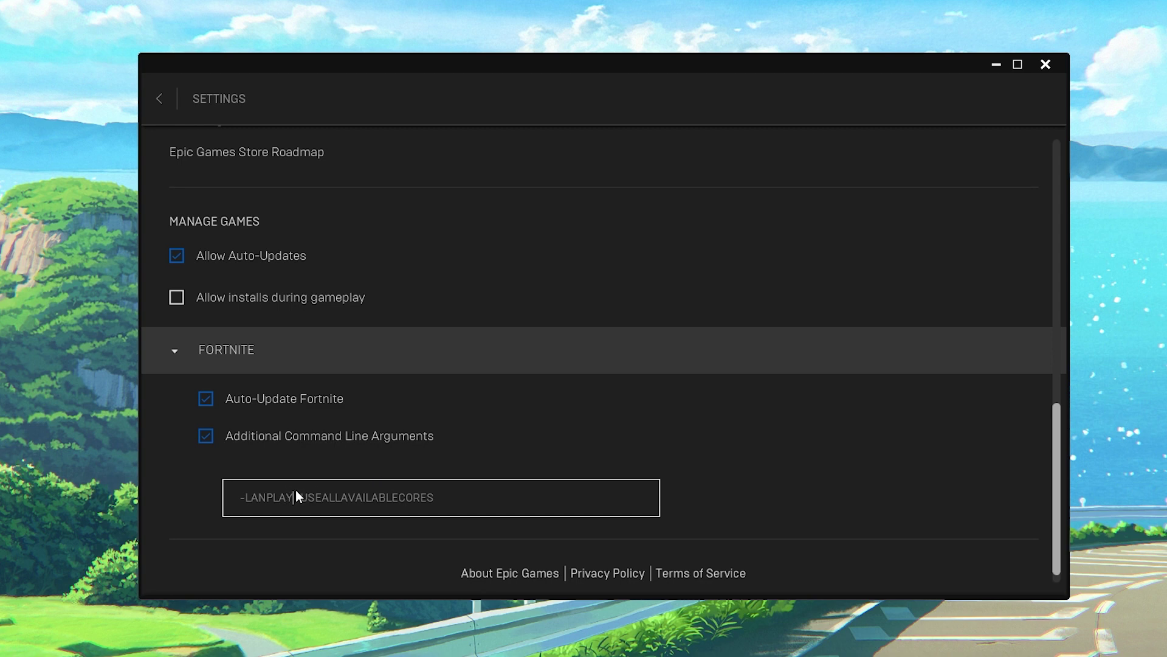
pyautogui.click(298, 492)
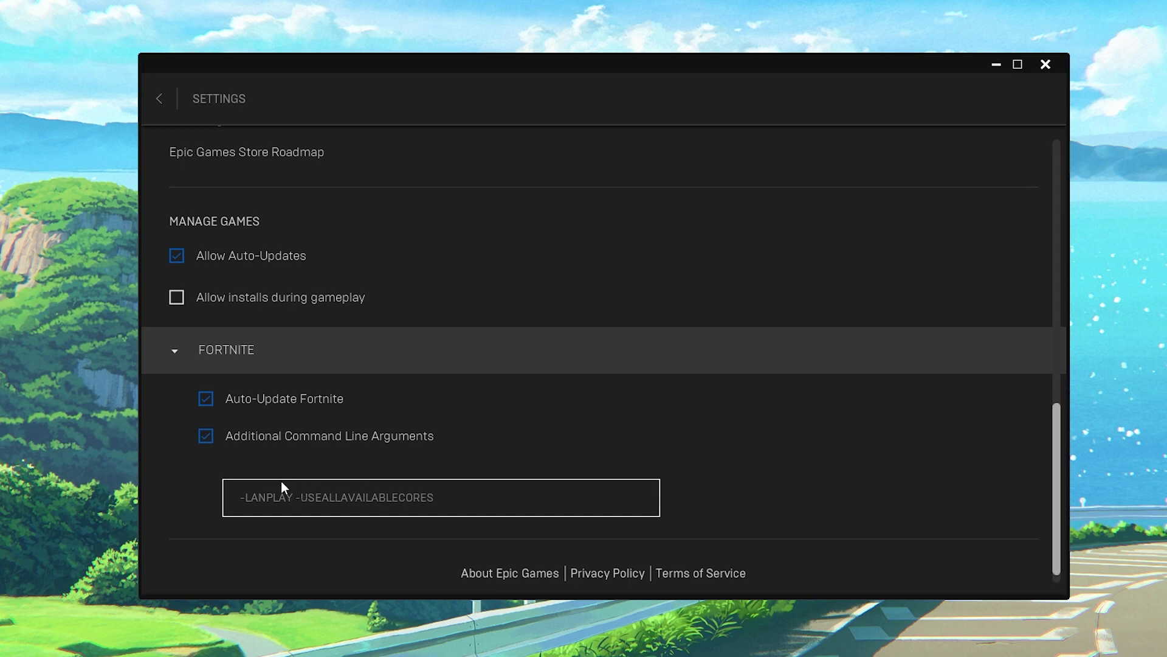